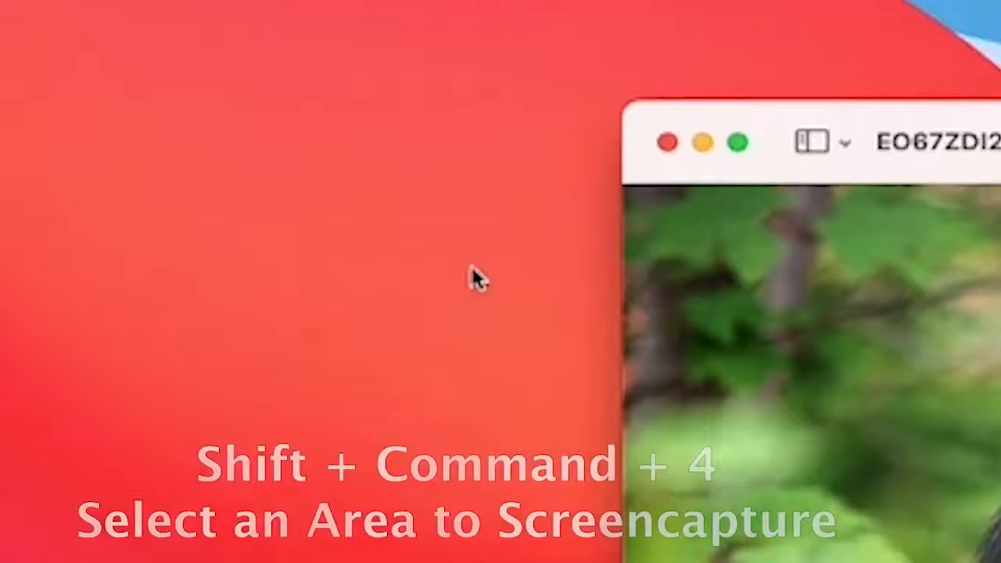
- Capture a screenshot of only the chimpanzee photo's area inside the open image window
key("super+shift+4")
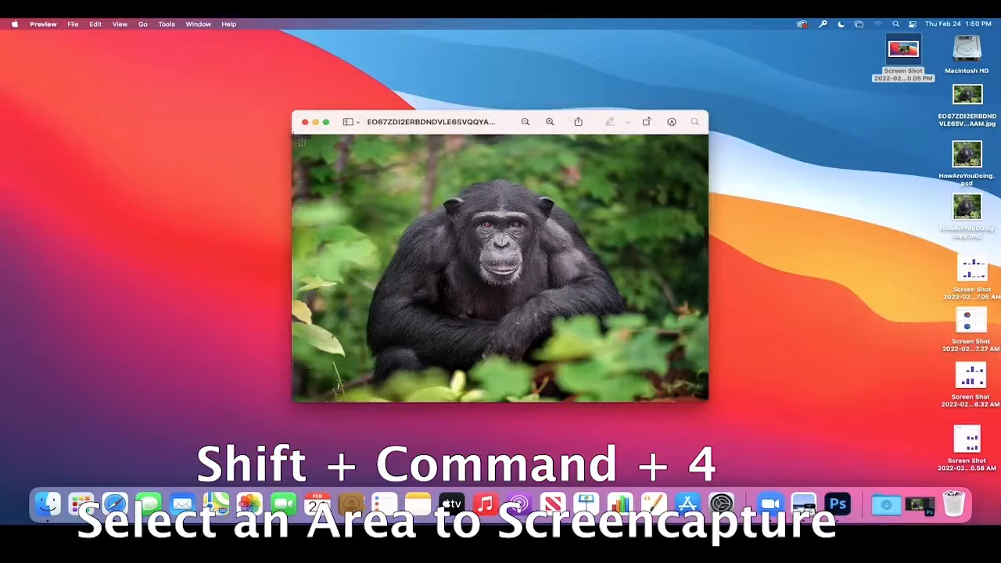
left_click_drag(294, 136, 708, 400)
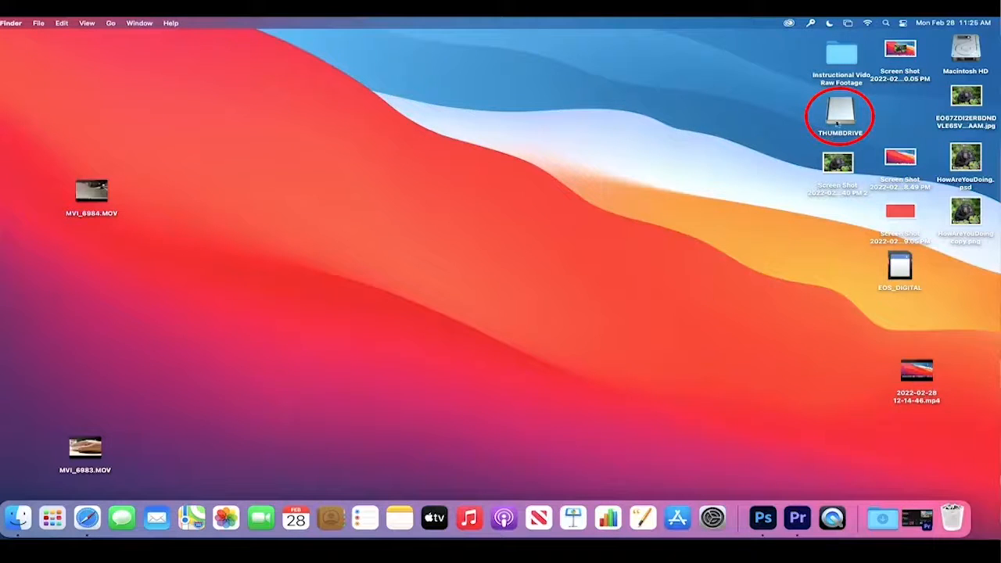
- Open the THUMBDRIVE volume and copy its screenshot file to the desktop
double_click(840, 110)
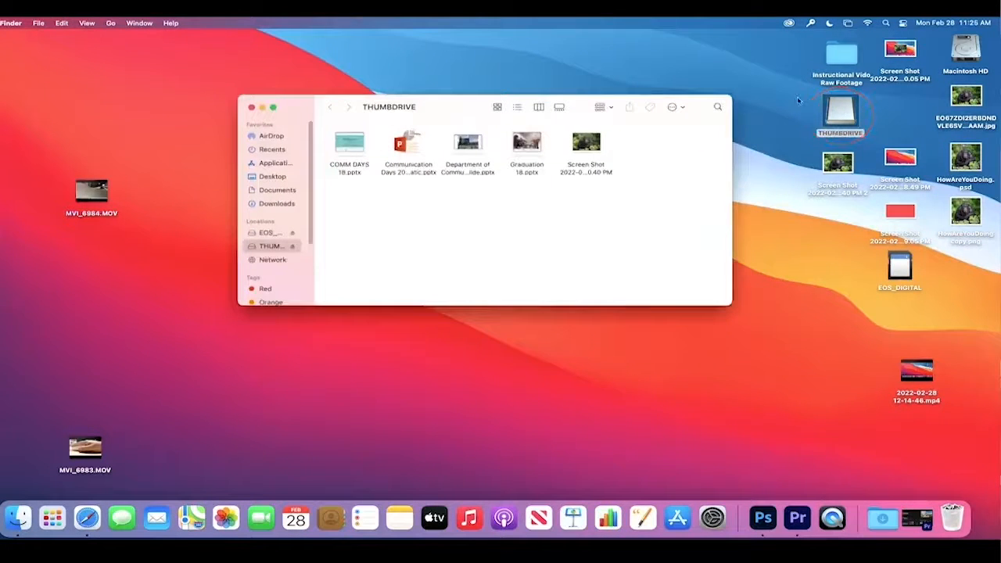
left_click_drag(582, 143, 828, 218)
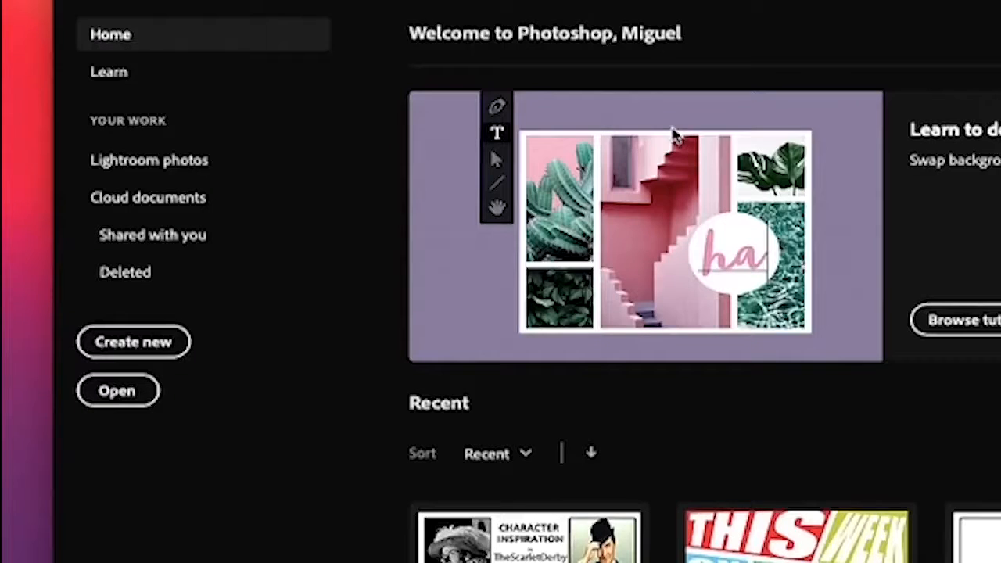
- In Photoshop, create a new document of 1080 x 1080 pixels at a resolution of 300 pixels/inch
left_click(133, 345)
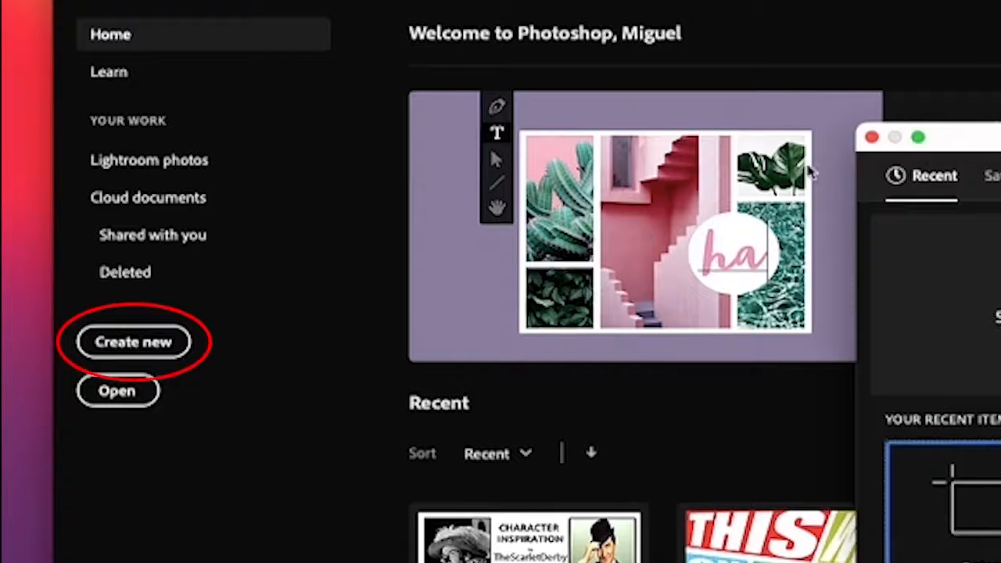
left_click_drag(997, 138, 683, 10)
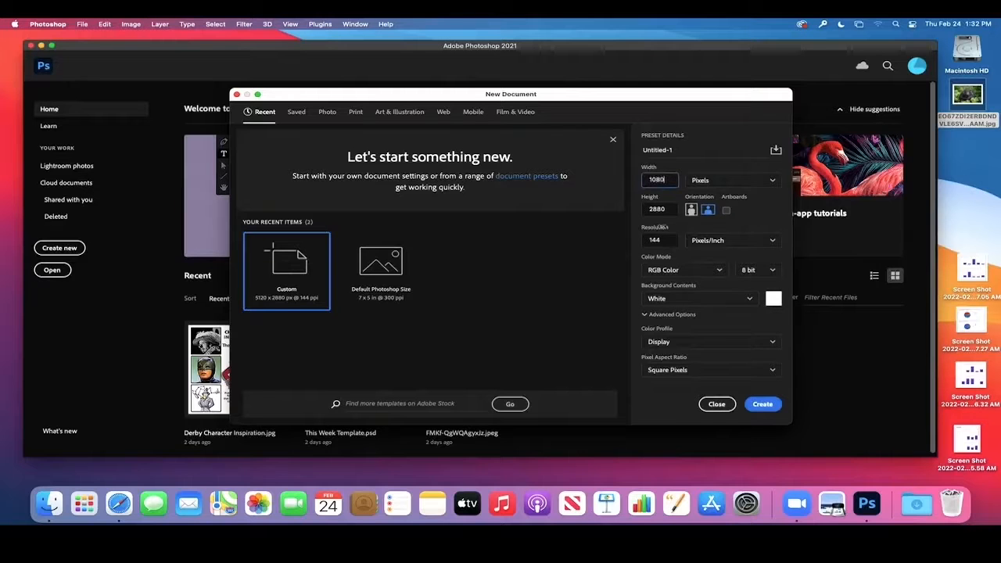
left_click(665, 210)
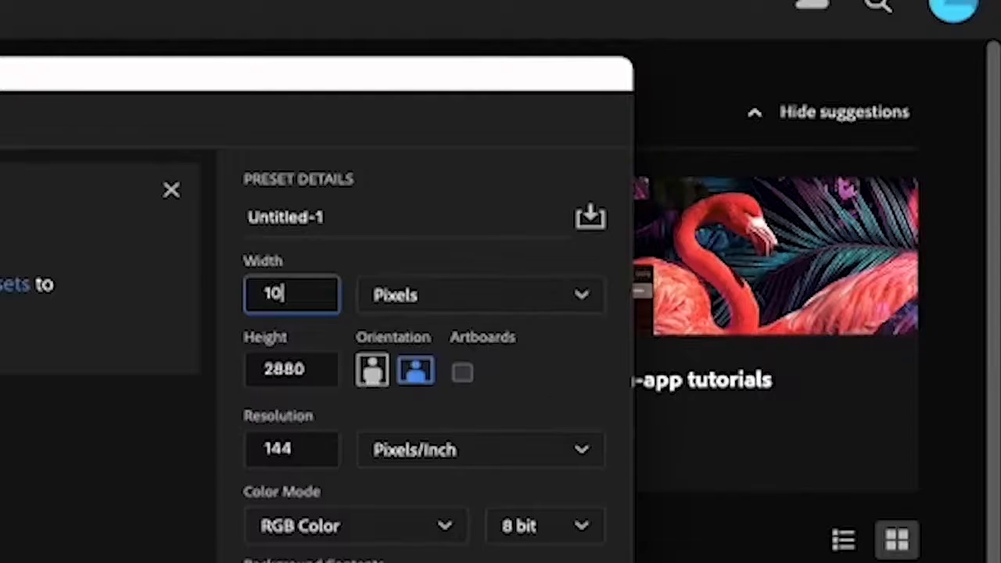
type("80")
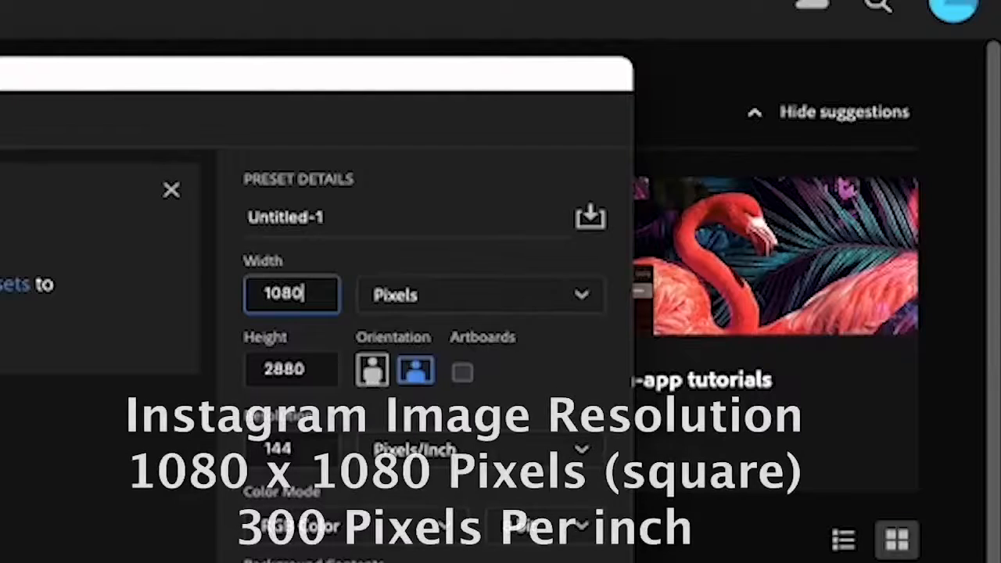
key("Tab")
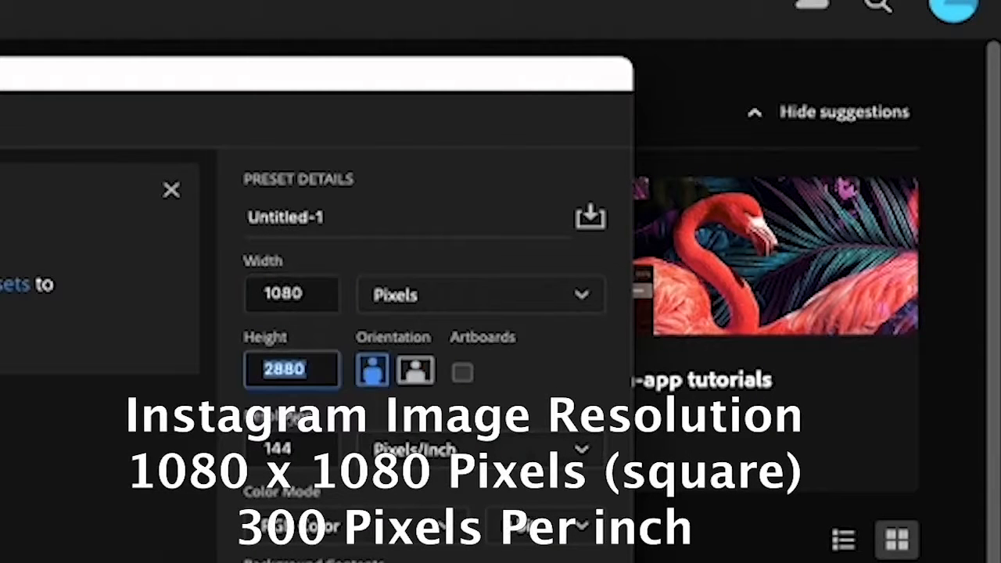
type("1080")
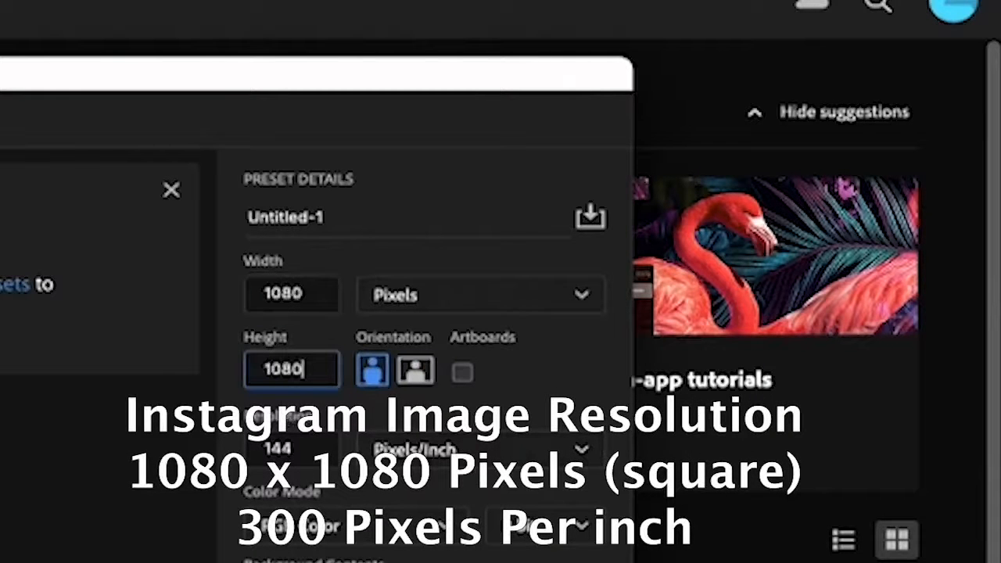
double_click(283, 449)
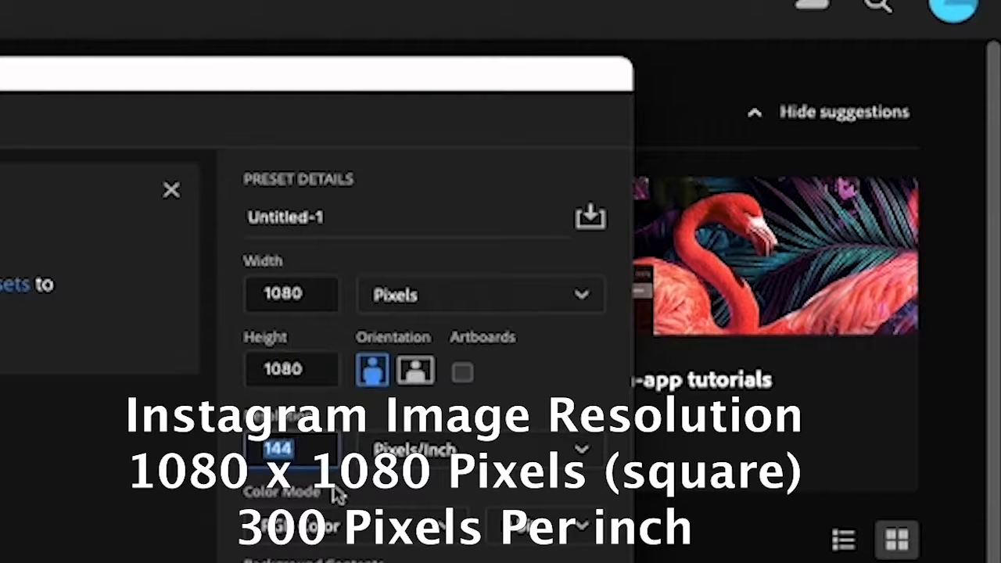
type("300")
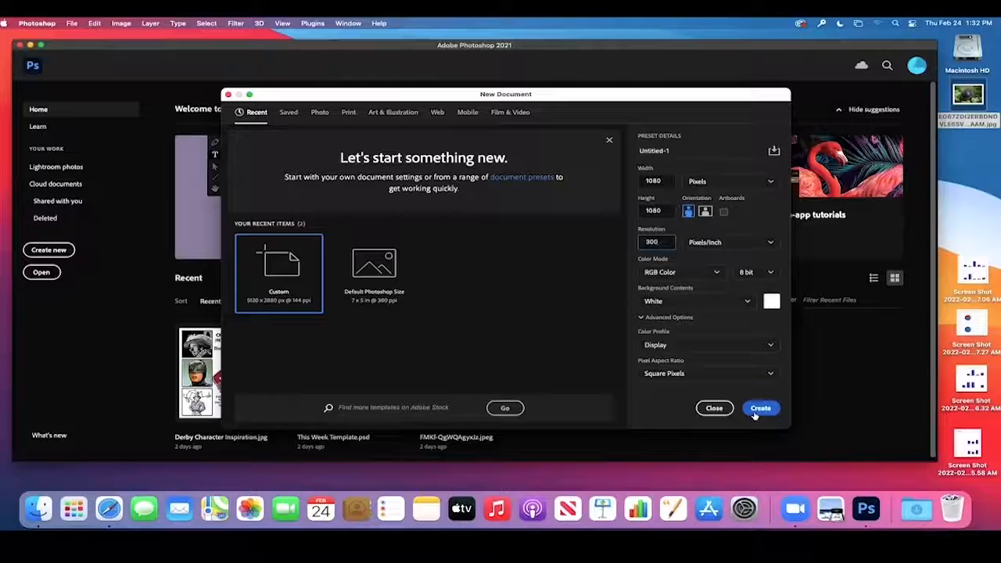
left_click(756, 409)
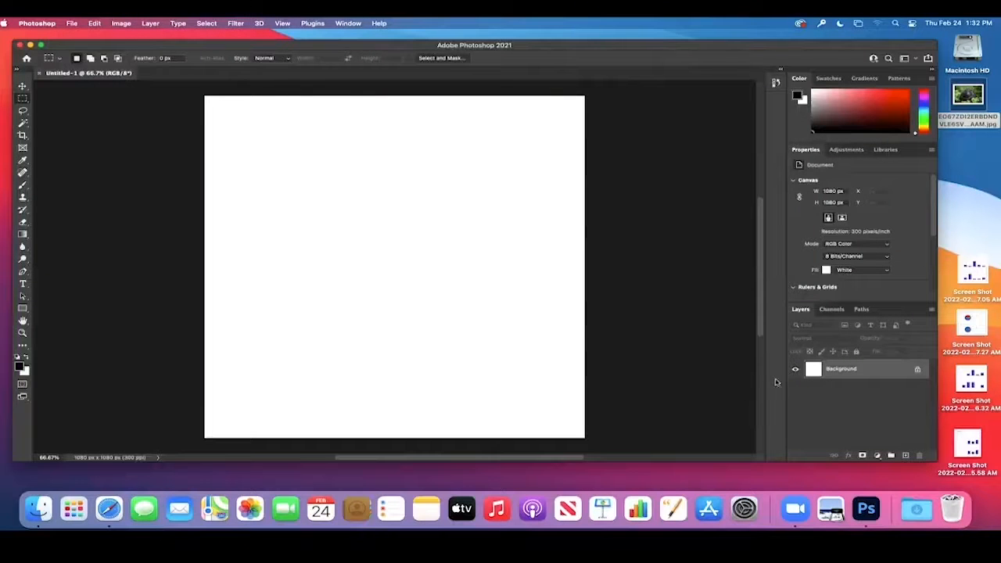
- Place the chimpanzee JPG from the desktop into the document and free-transform it to about 1239 x 1080 px, covering the canvas
left_click_drag(970, 95, 462, 223)
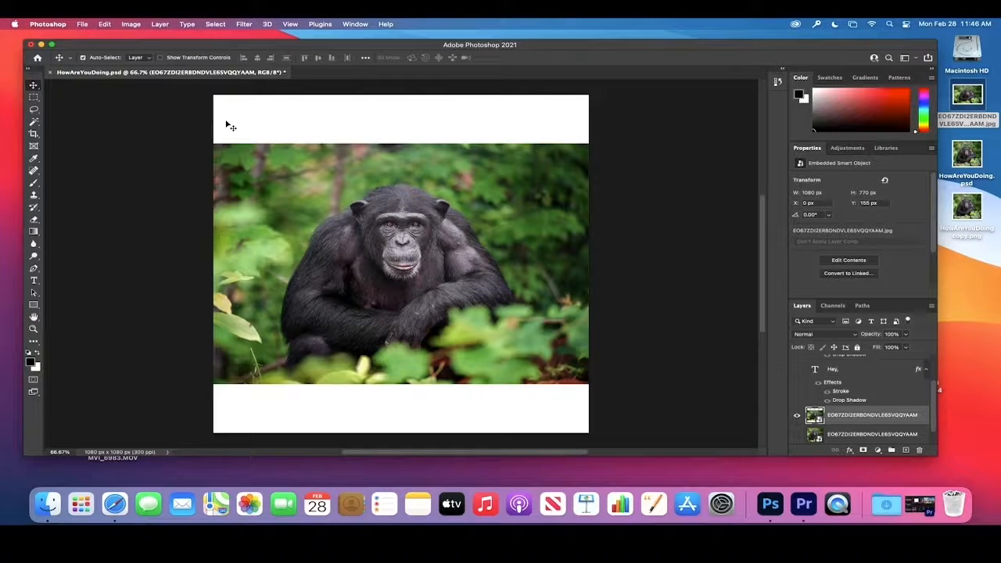
left_click(104, 23)
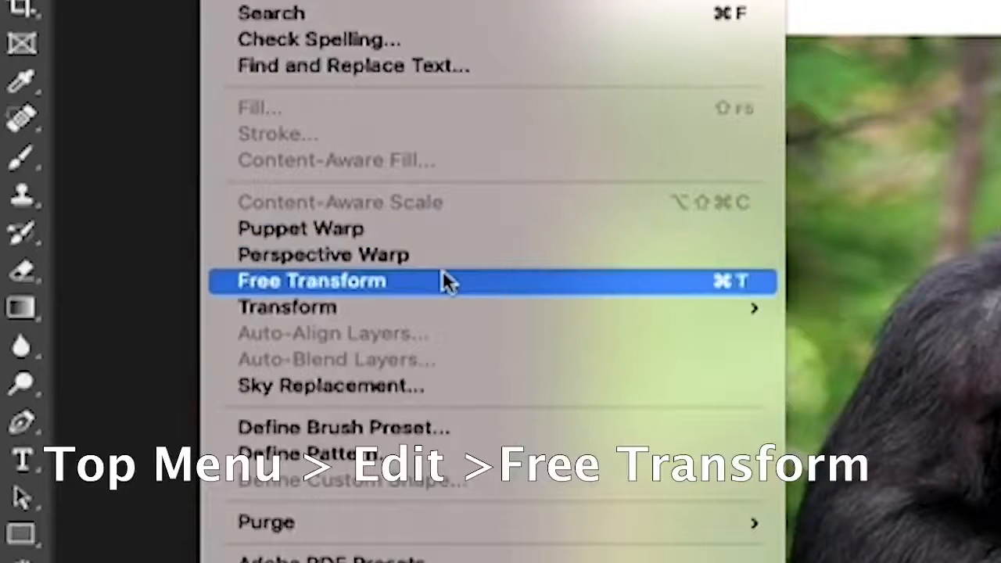
left_click(442, 274)
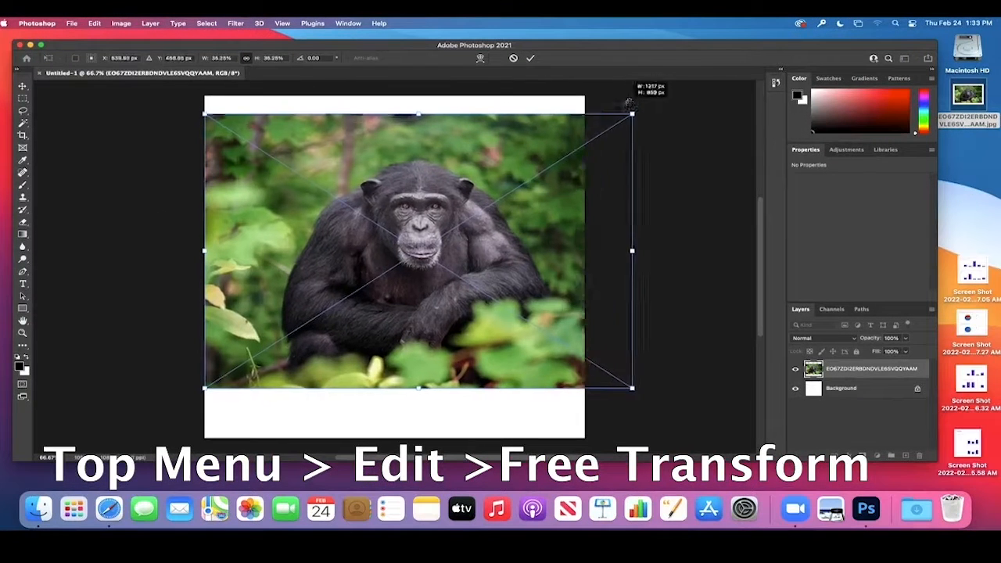
left_click_drag(206, 388, 52, 351)
left_click_drag(150, 466, 201, 387)
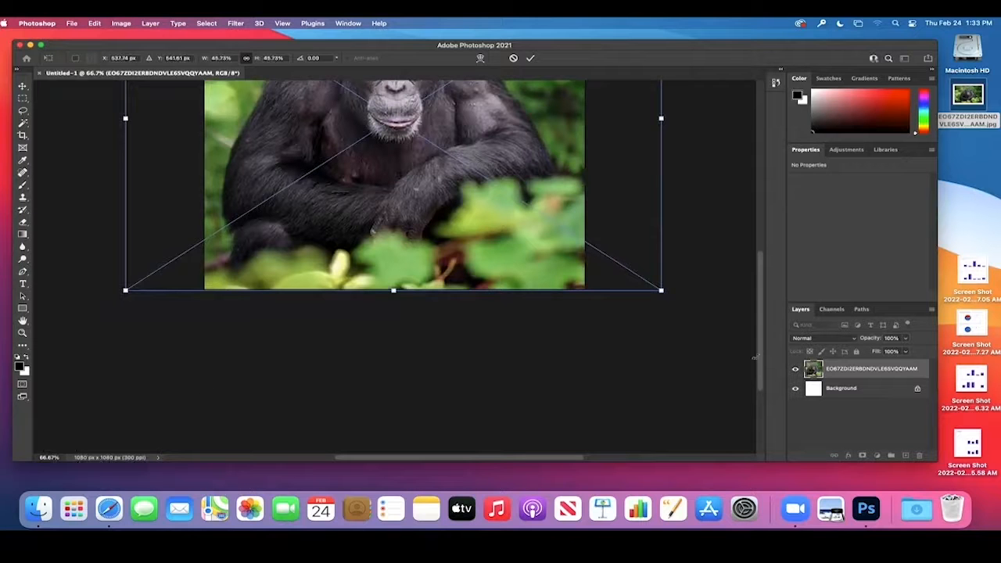
scroll(759, 337, "up", 2)
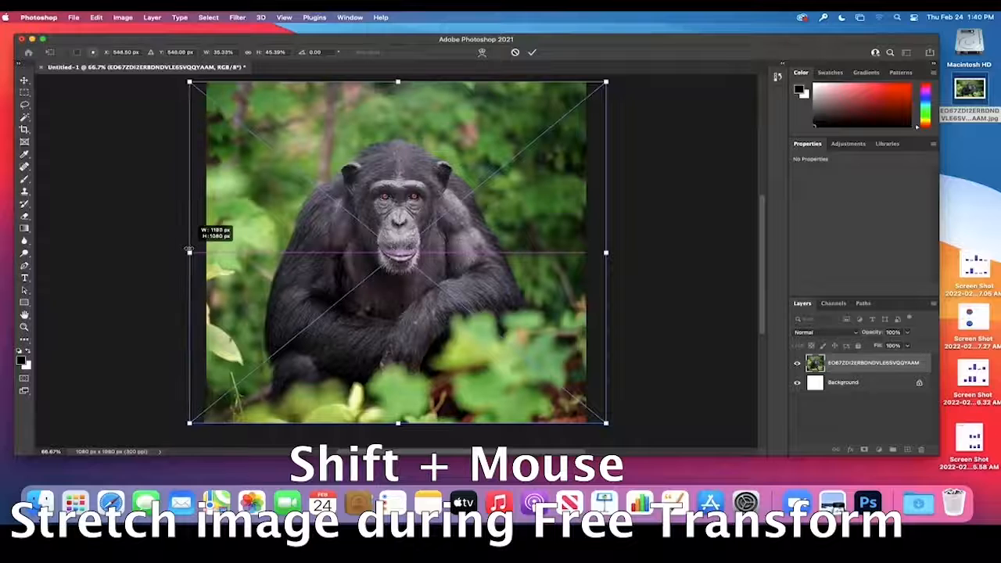
left_click_drag(190, 251, 170, 252)
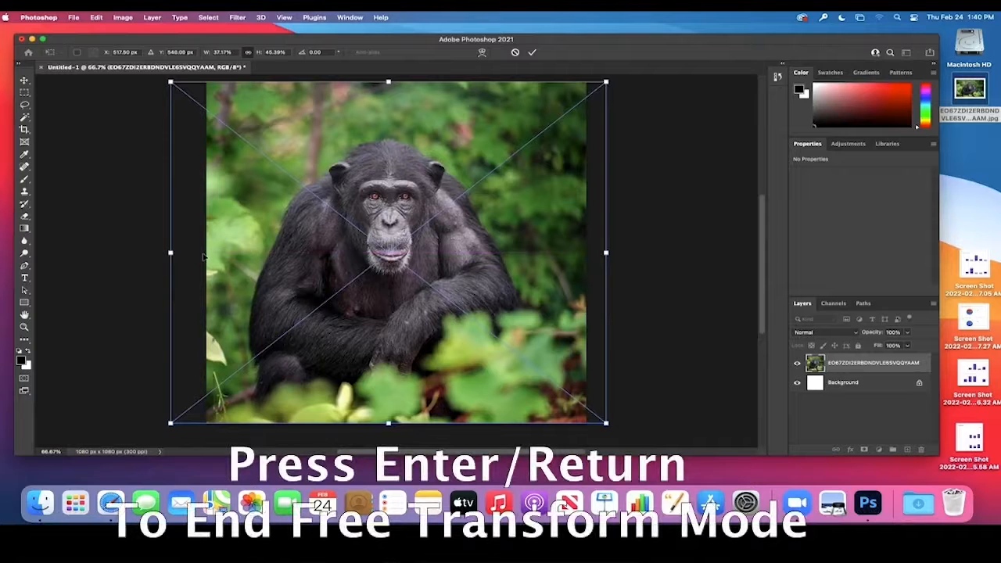
key("Return")
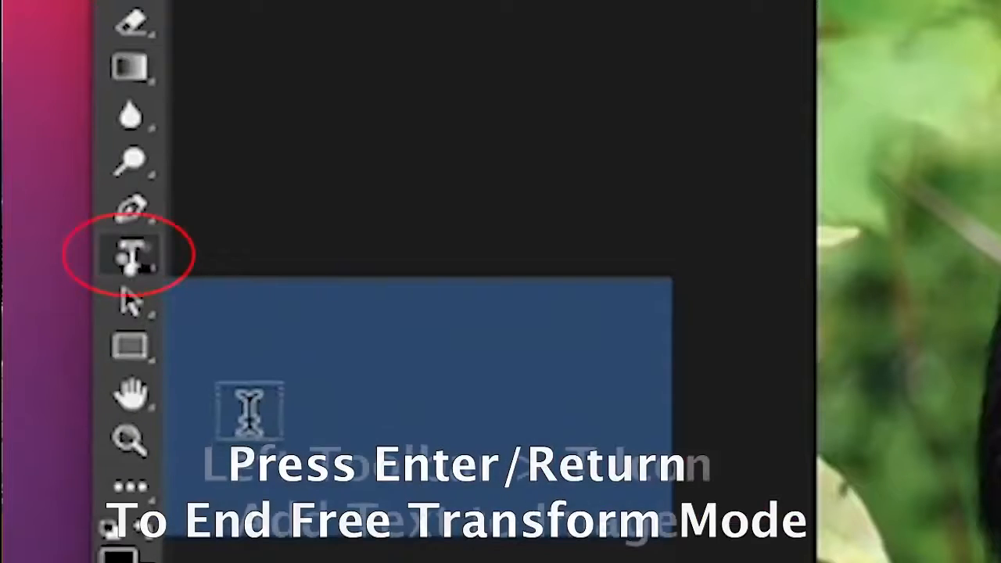
- Add the white Impact 18 pt text "Hey," and move it into the photo's upper area above the chimpanzee
left_click(25, 280)
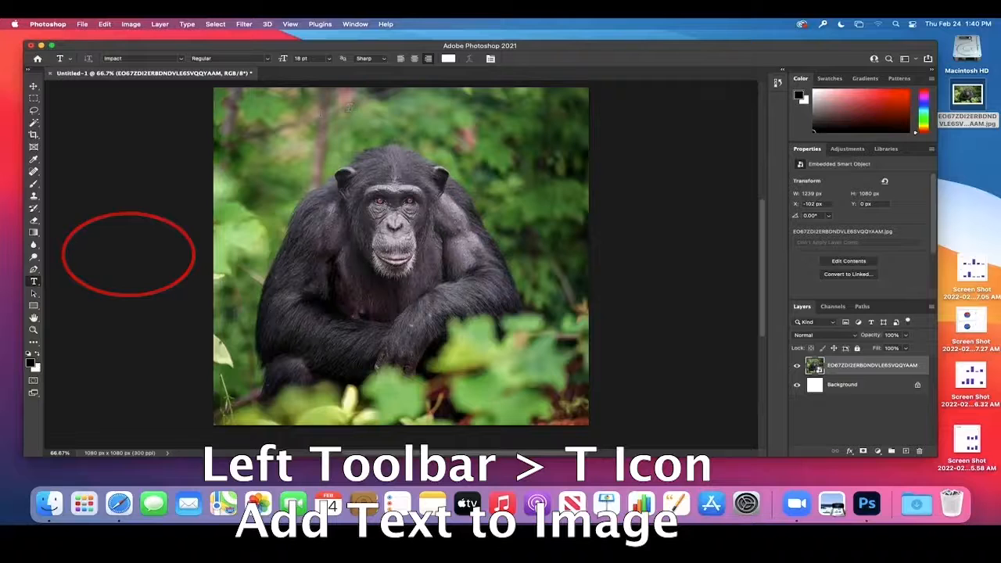
left_click(320, 117)
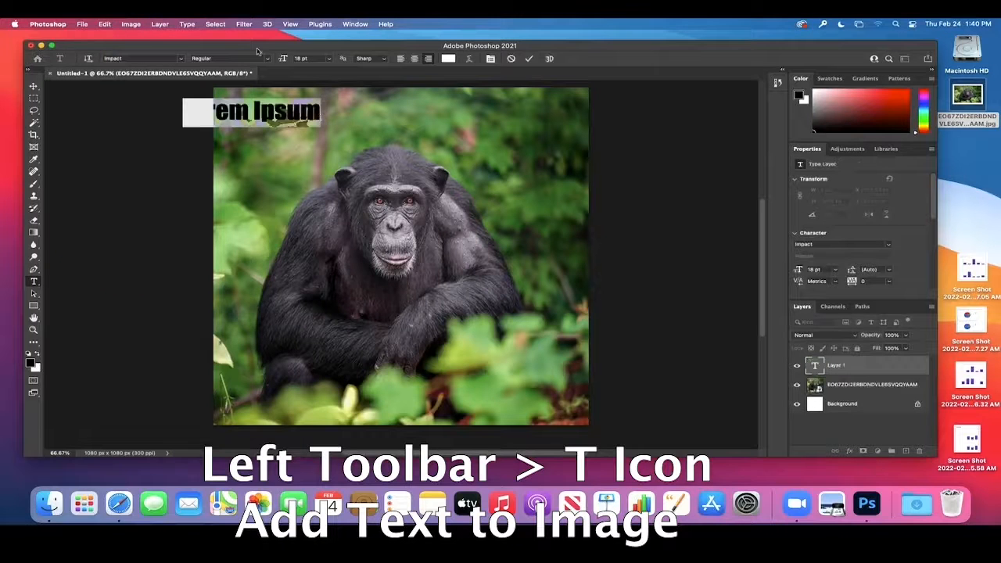
left_click(34, 88)
left_click_drag(238, 114, 375, 120)
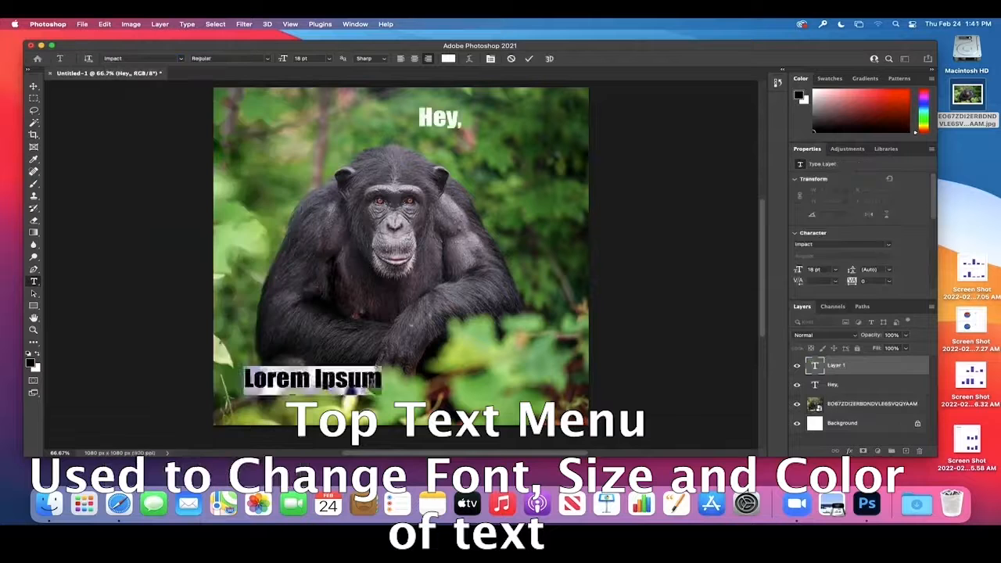
- Add the text "How are you doing?" centred near the photo's lower edge and reposition "Hey," centred above the chimpanzee's head
type("How are")
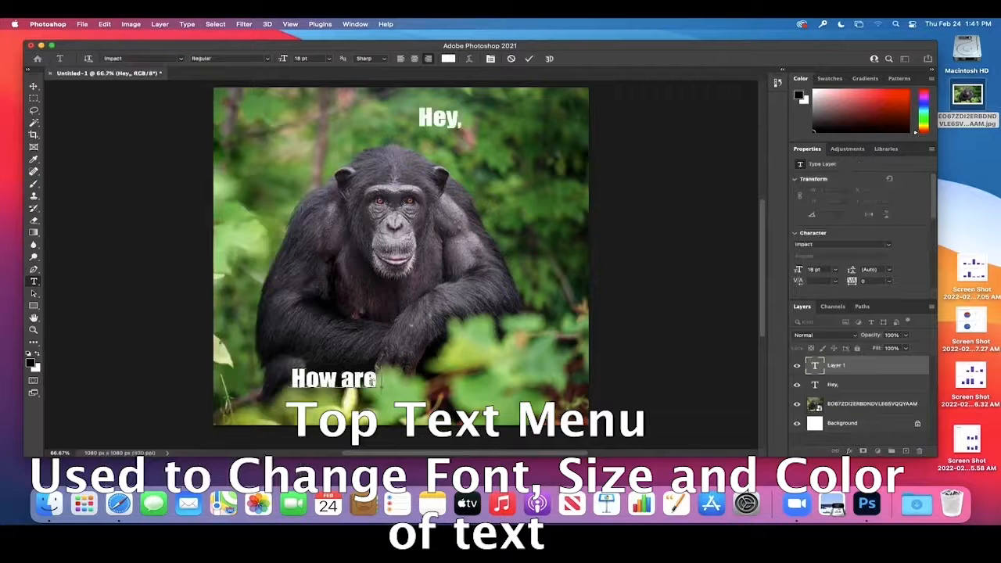
type(" you doing?")
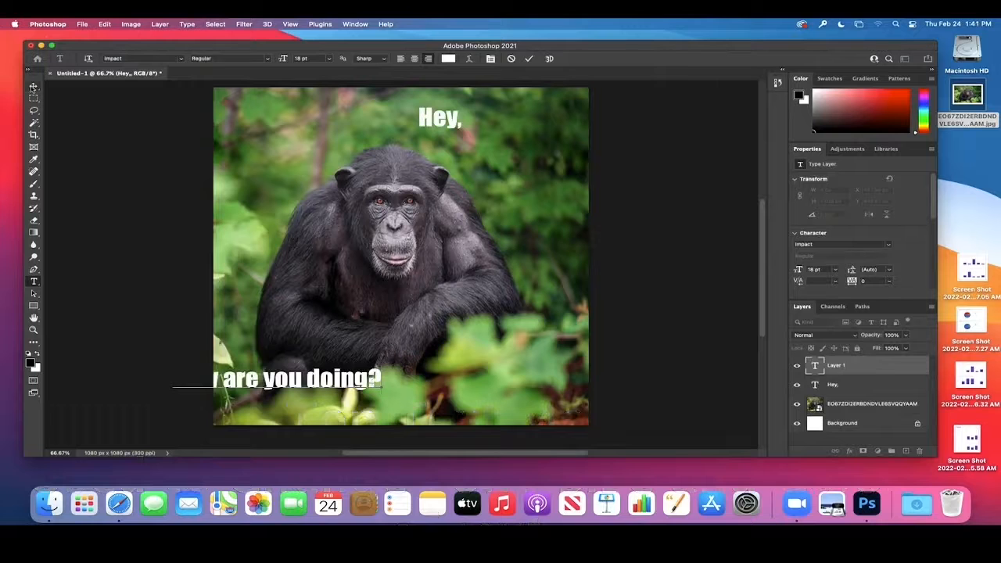
left_click(34, 86)
left_click_drag(342, 381, 464, 403)
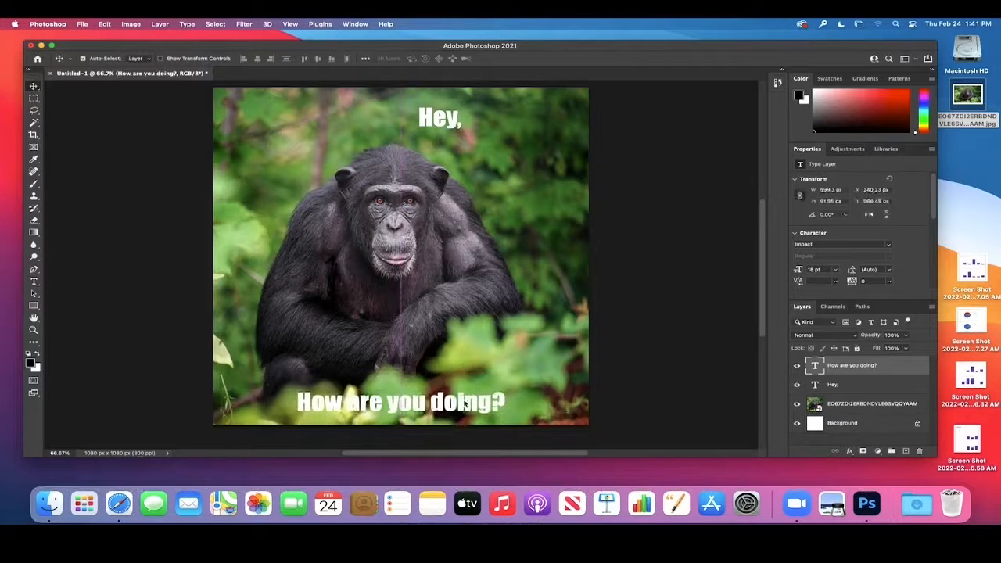
left_click_drag(450, 117, 409, 113)
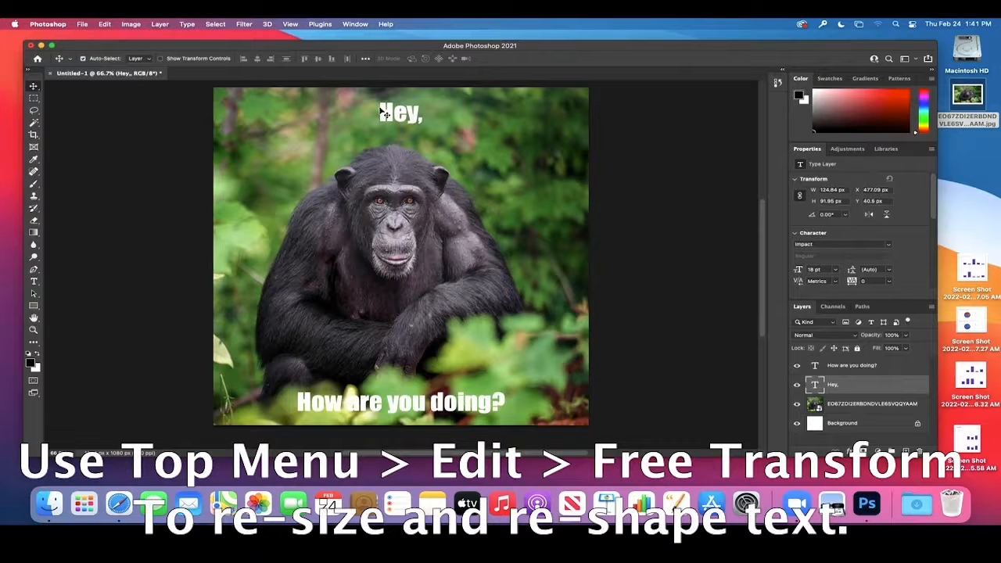
left_click_drag(395, 114, 399, 115)
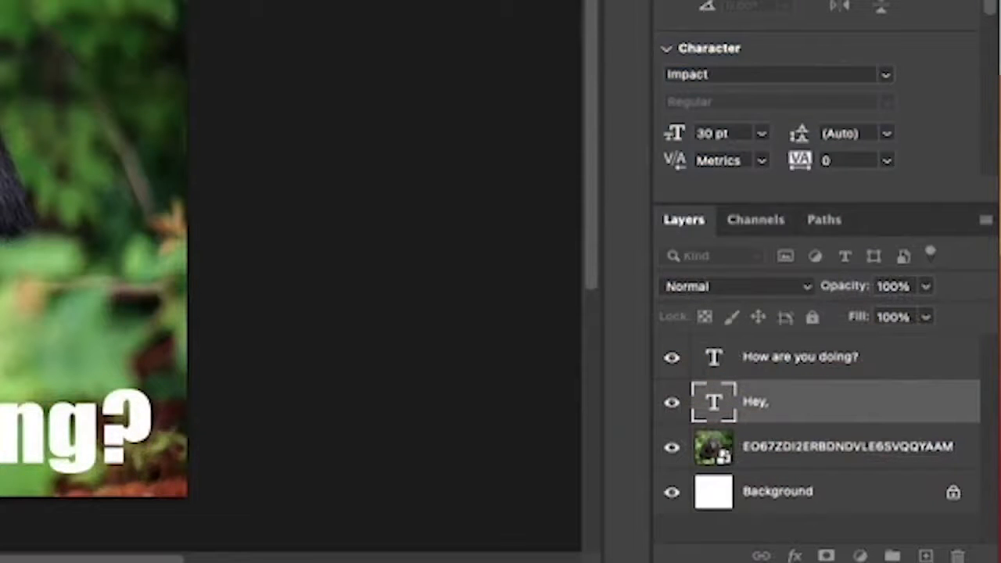
- Open the Blending Options of the "Hey," text layer and enable the Stroke and Drop Shadow effects
left_click(749, 402, "ctrl")
left_click(751, 407, "ctrl")
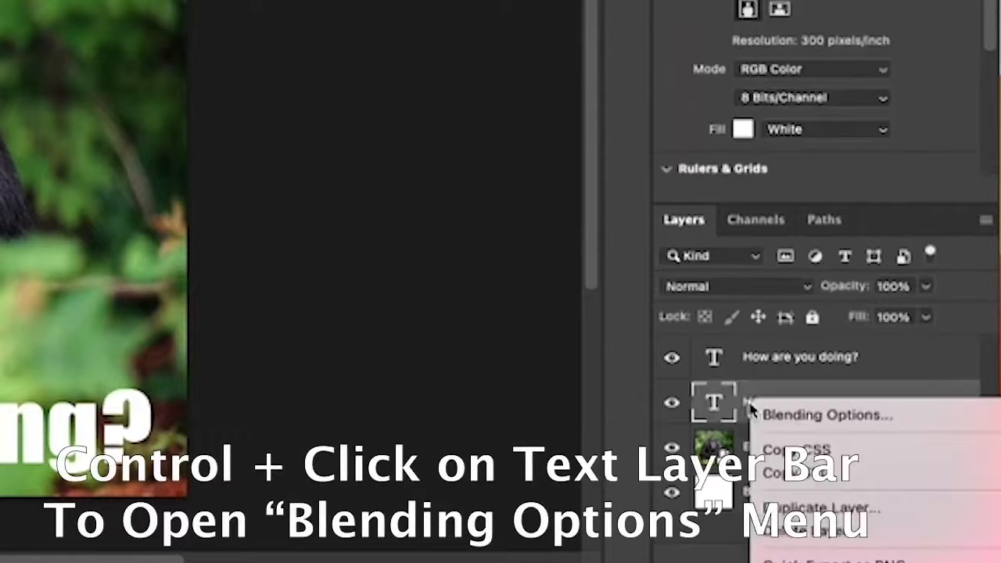
left_click(774, 415)
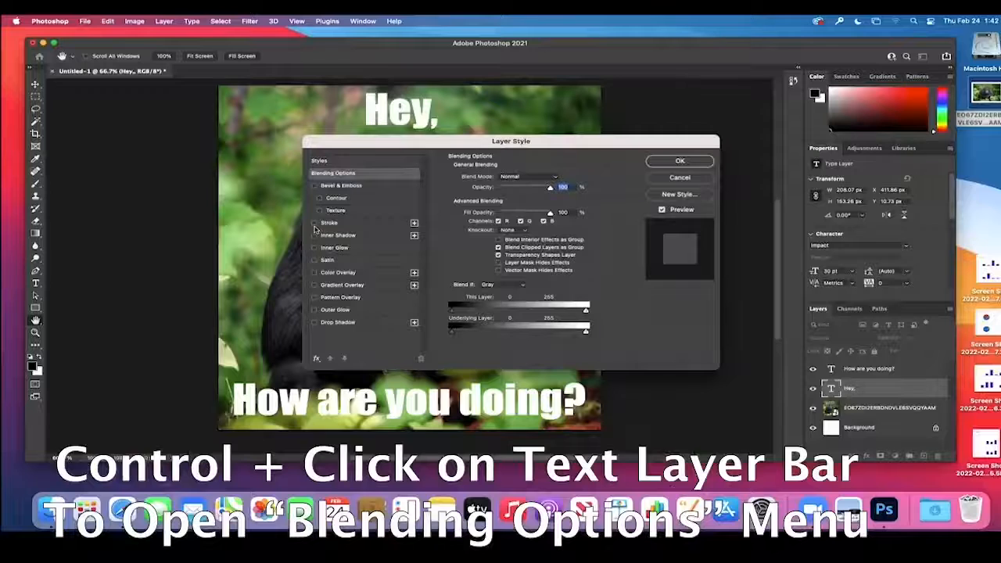
left_click(314, 223)
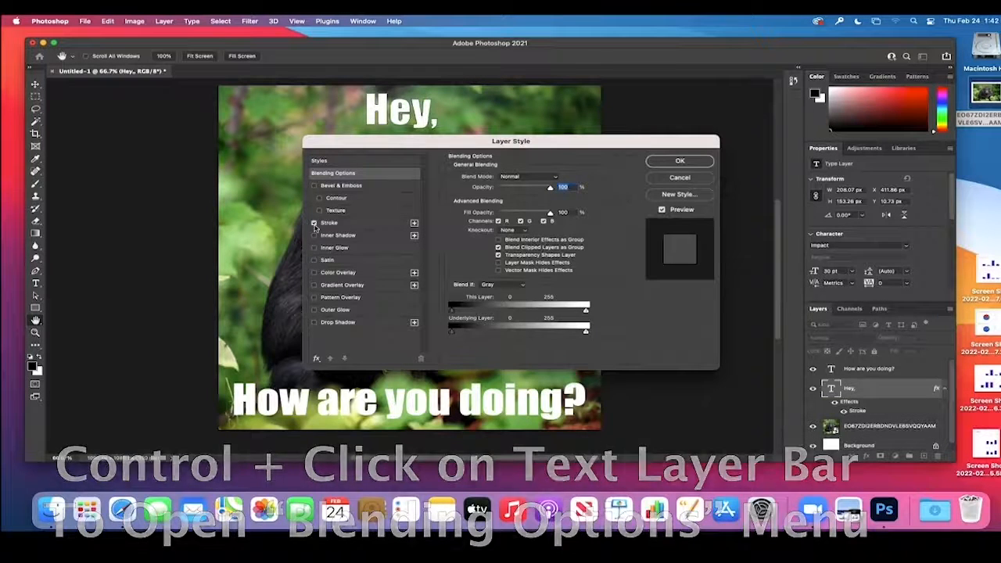
left_click(314, 322)
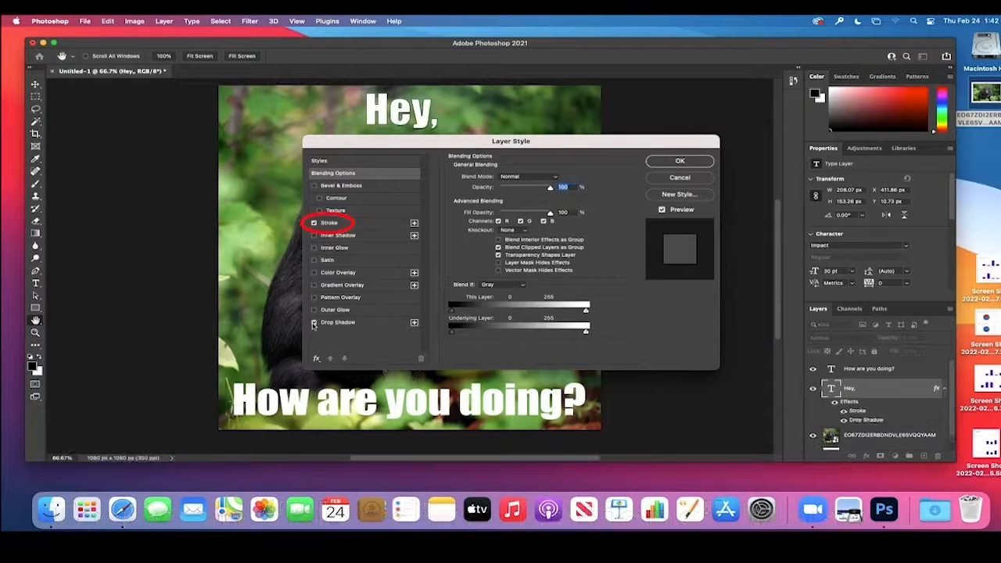
- Increase the size of the black stroke around the "Hey," text
left_click(365, 223)
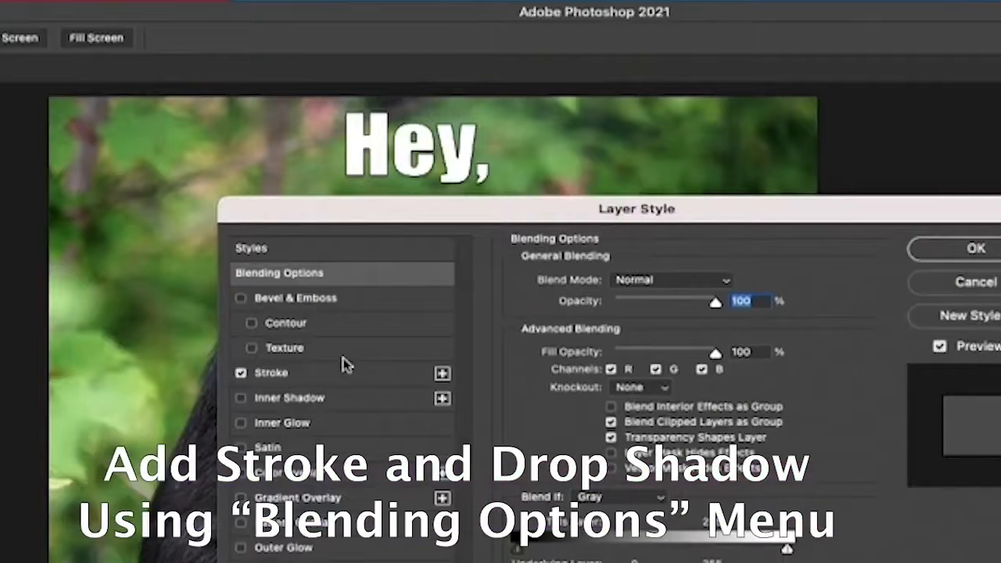
left_click(338, 381)
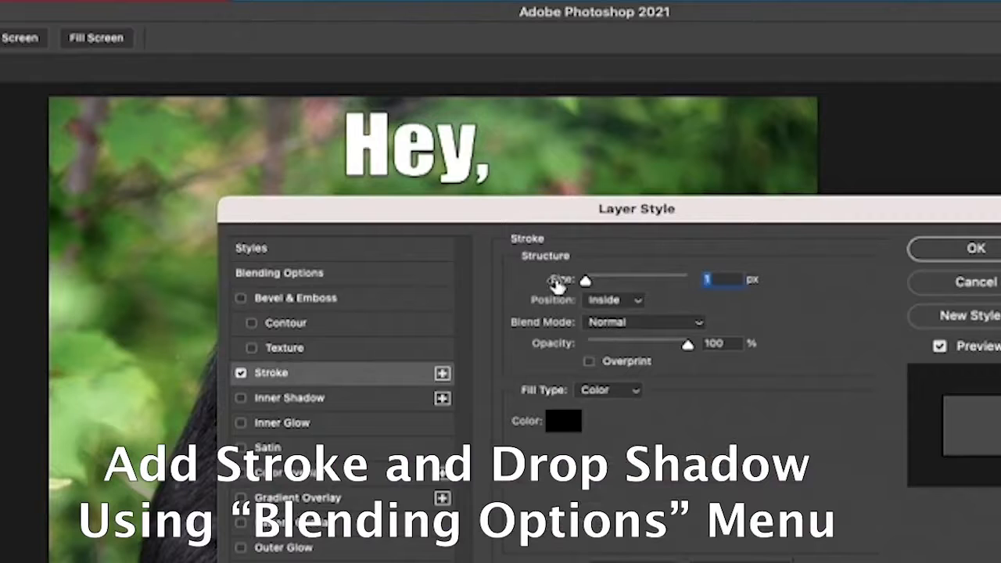
left_click_drag(585, 282, 588, 283)
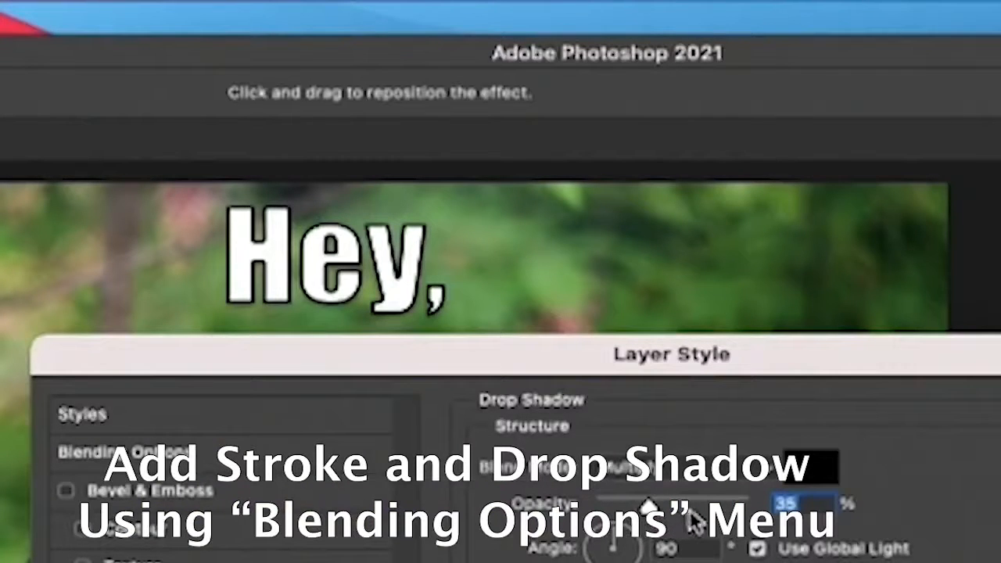
- Raise the drop shadow opacity of the "Hey," text to about 46% and change the shadow angle to about -42°
left_click_drag(649, 507, 662, 520)
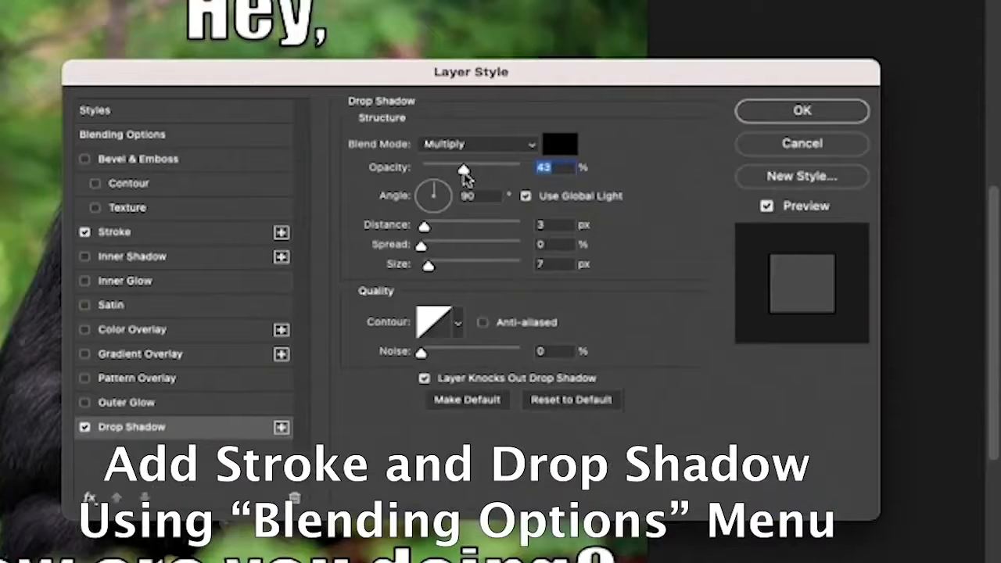
left_click_drag(464, 179, 441, 205)
left_click(438, 192)
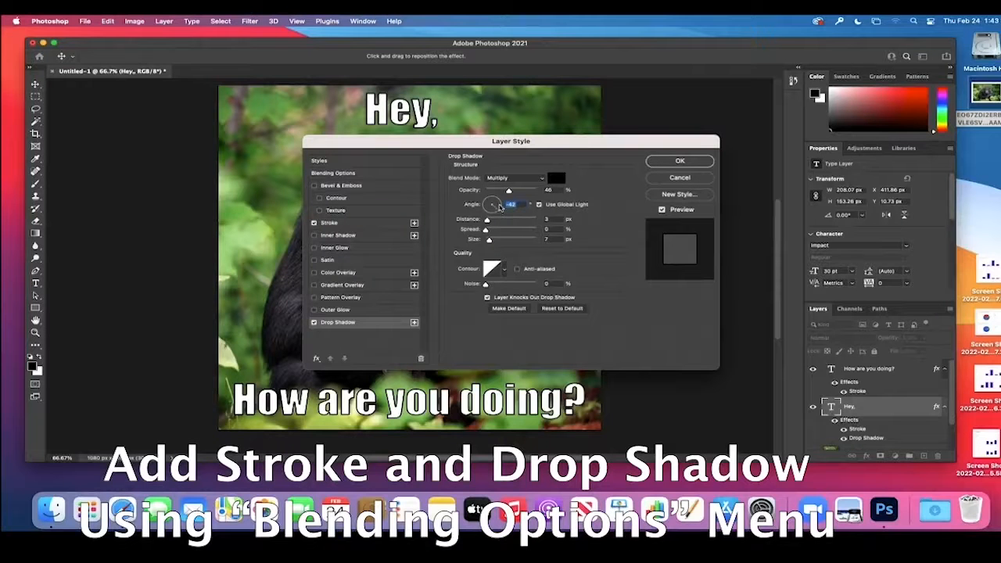
left_click_drag(510, 193, 510, 193)
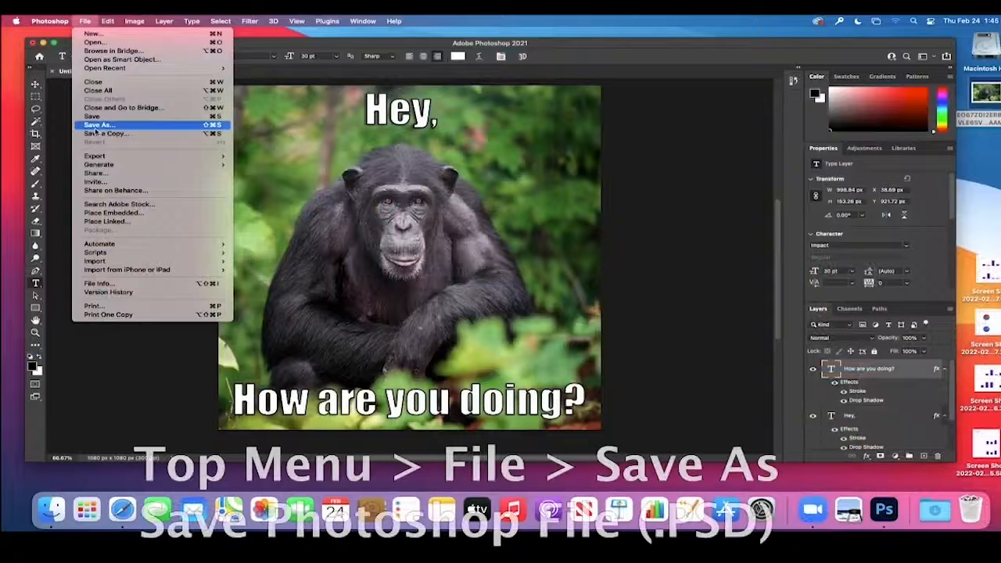
- Save the meme to the Desktop in Photoshop format under the file name HowAreYouDoing.psd
left_click(95, 126)
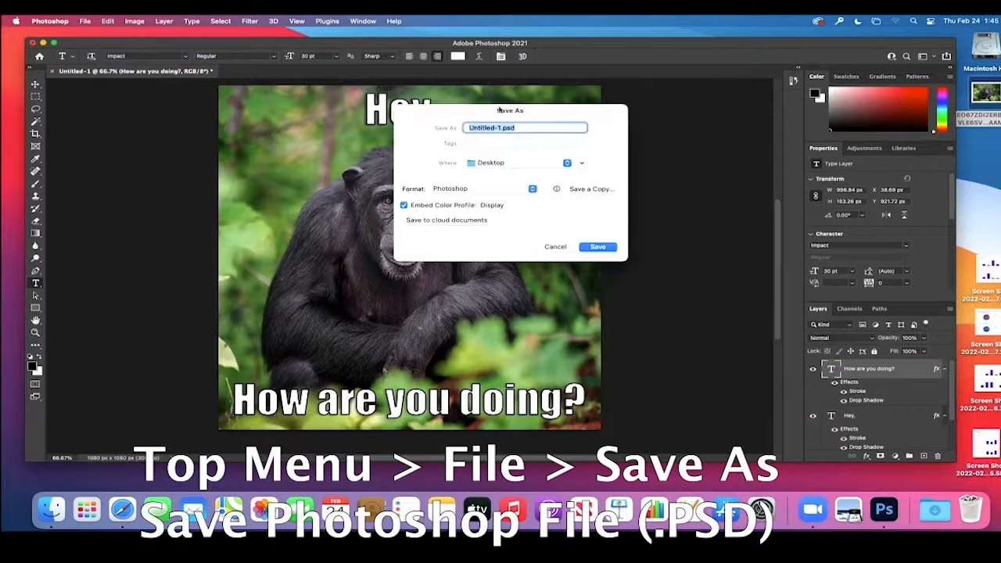
left_click(497, 127)
left_click_drag(498, 127, 468, 125)
left_click(468, 126)
left_click(499, 126)
key("BackSpace")
key("BackSpace")
key("BackSpace")
key("BackSpace")
key("BackSpace")
key("BackSpace")
key("BackSpace")
key("BackSpace")
key("BackSpace")
key("BackSpace")
type("HowAreYou")
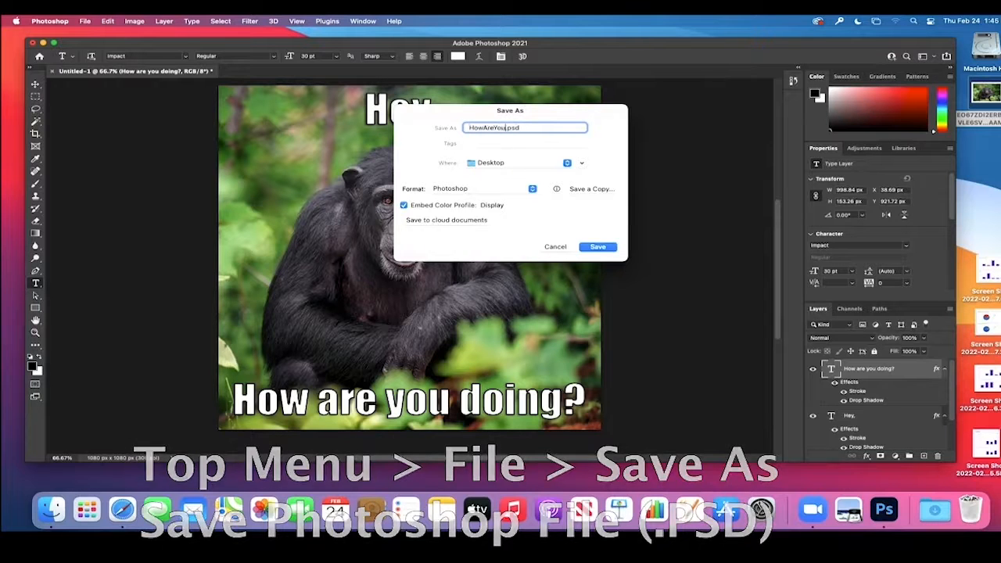
- Save a PNG copy of the meme to the Desktop as "HowAreYouDoing copy.png" with the large file size (fastest saving) option
left_click(85, 21)
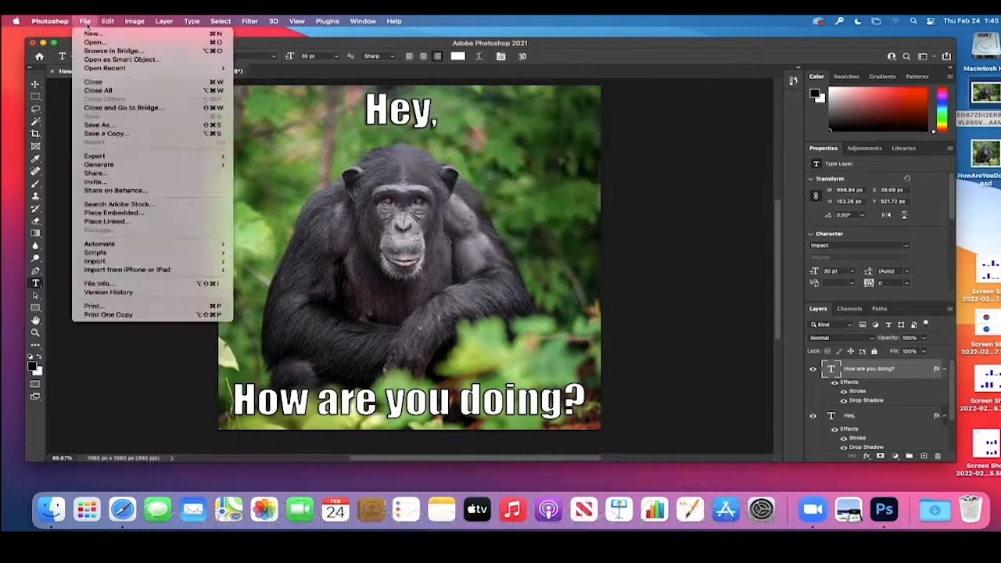
left_click(104, 133)
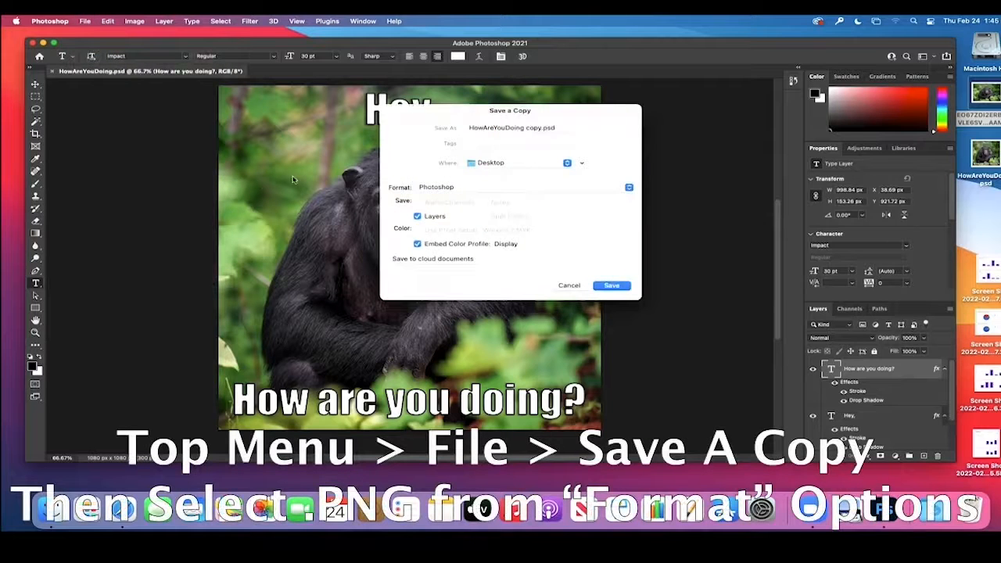
left_click(628, 188)
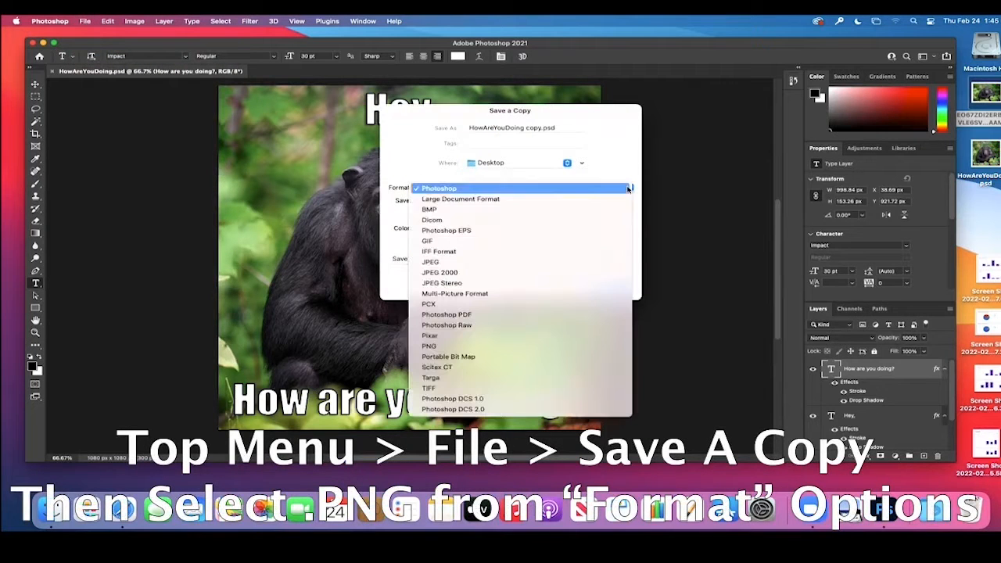
left_click(597, 348)
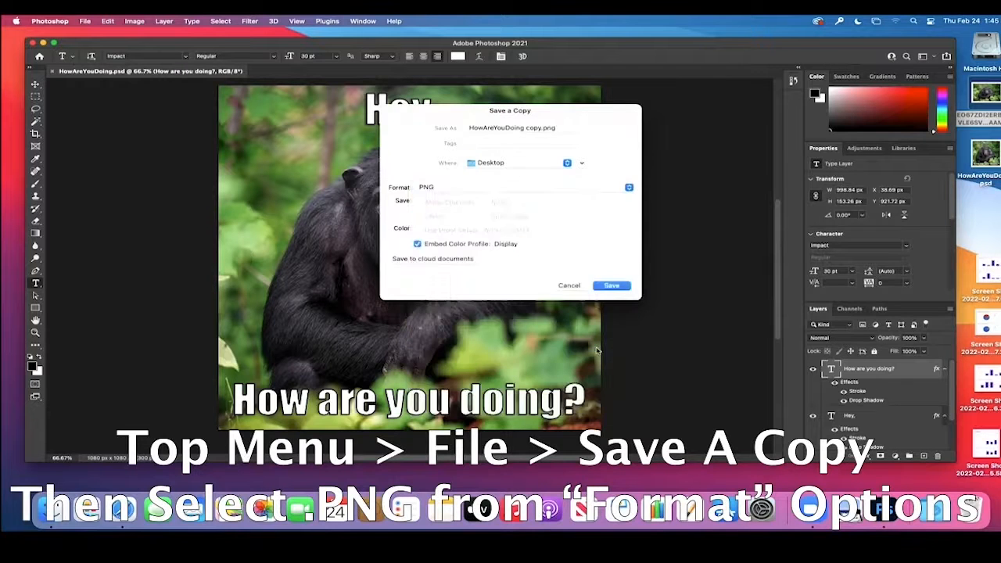
left_click(616, 287)
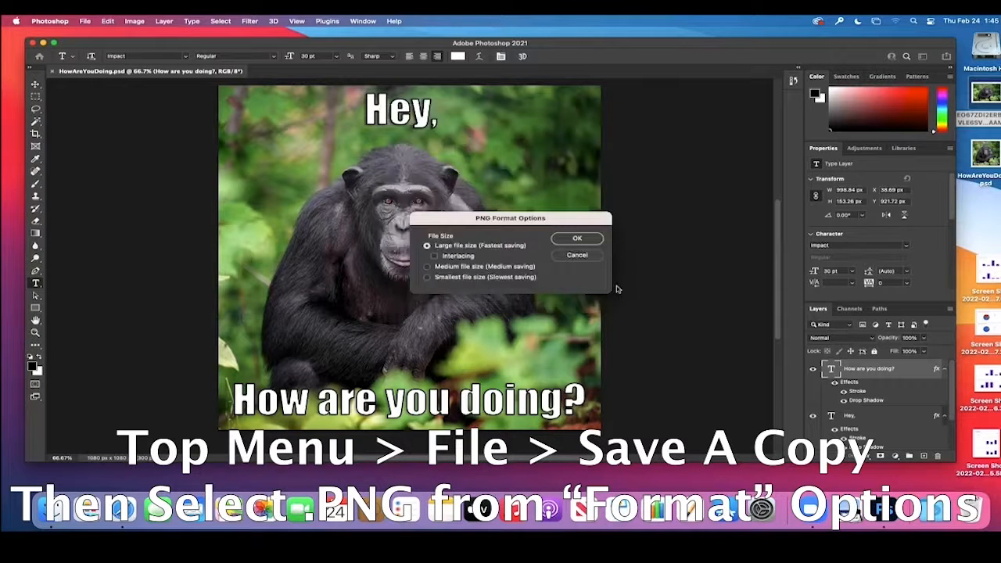
left_click(567, 239)
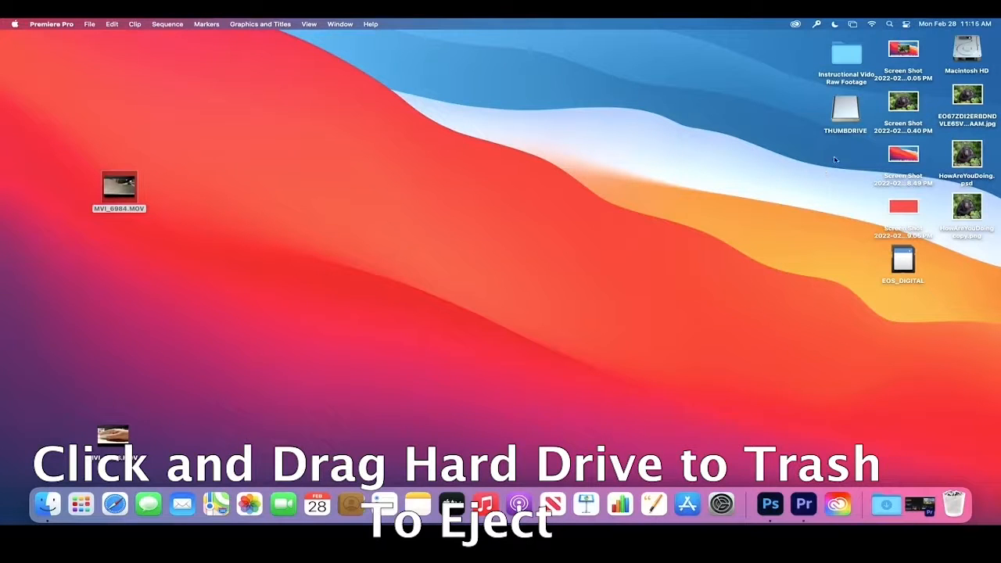
- Eject the THUMBDRIVE volume from the macOS desktop
mouse_move(845, 110)
left_mouse_down()
mouse_move(846, 287)
mouse_move(951, 461)
mouse_move(952, 509)
left_mouse_up()
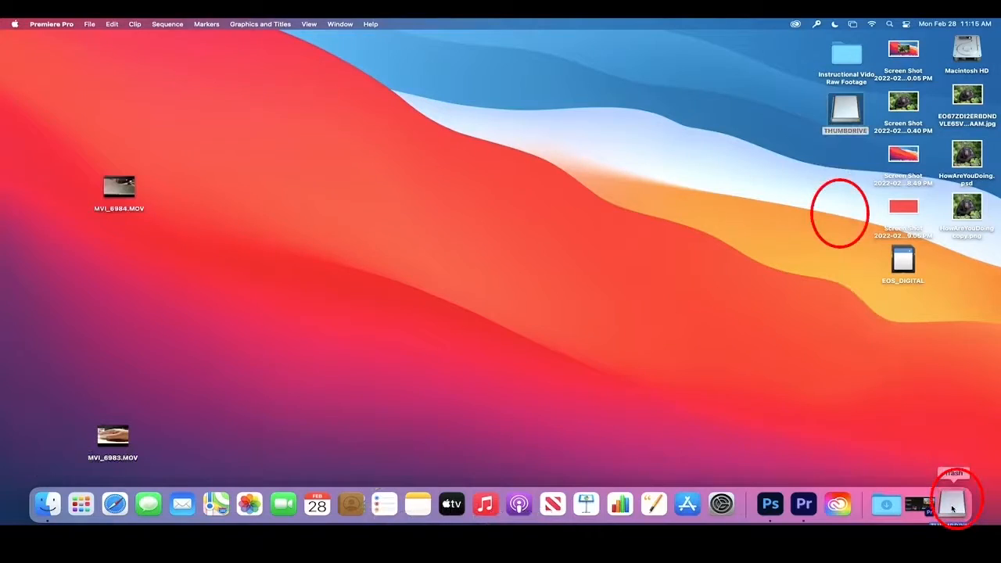